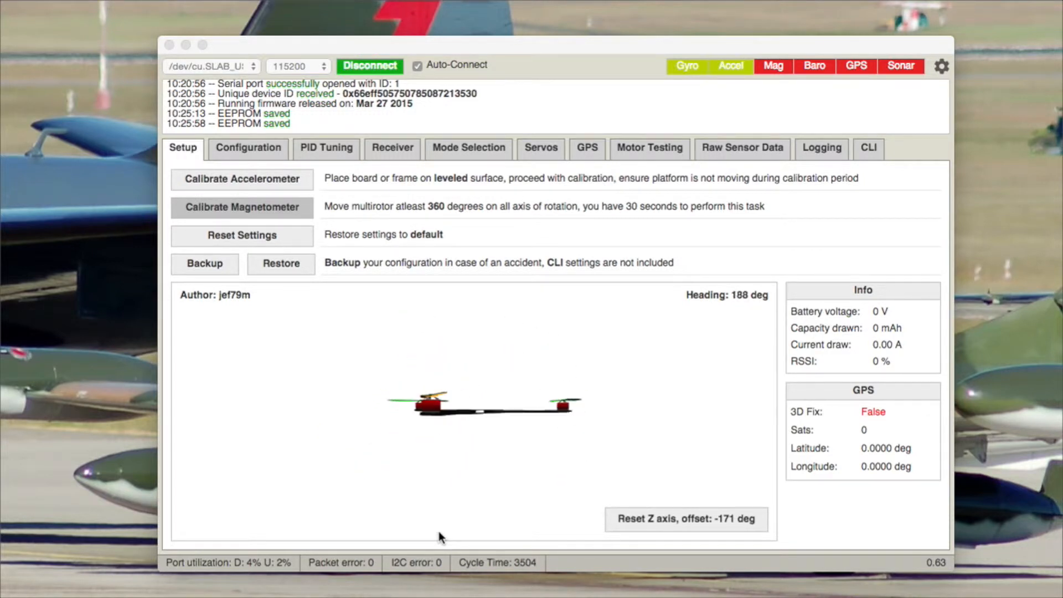
# - Open the servo settings and set Servo 5's minimum to 1150
pyautogui.click(544, 148)
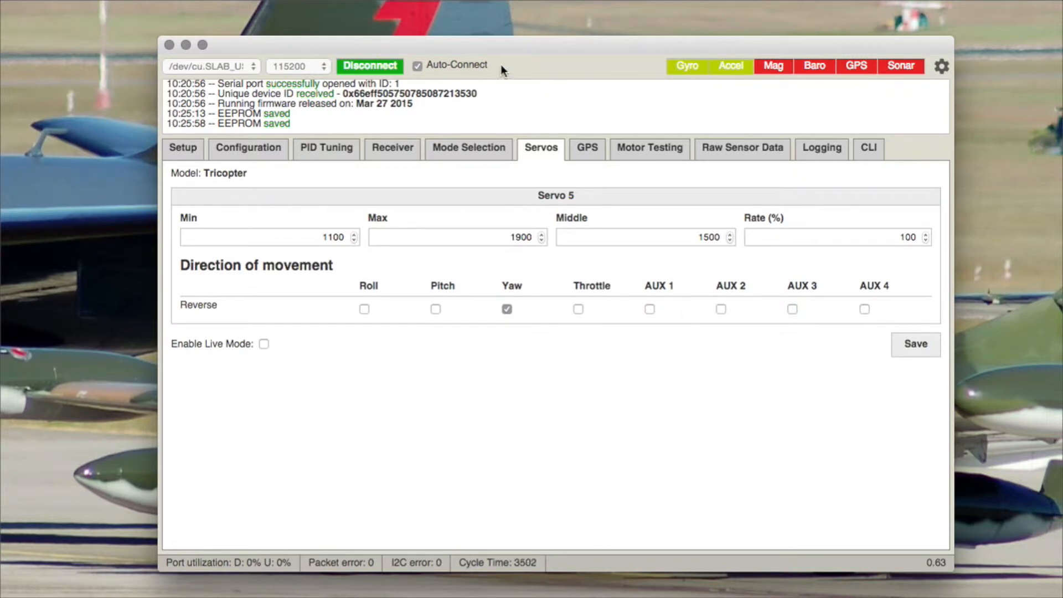
pyautogui.moveTo(555, 44); pyautogui.dragTo(546, 39)
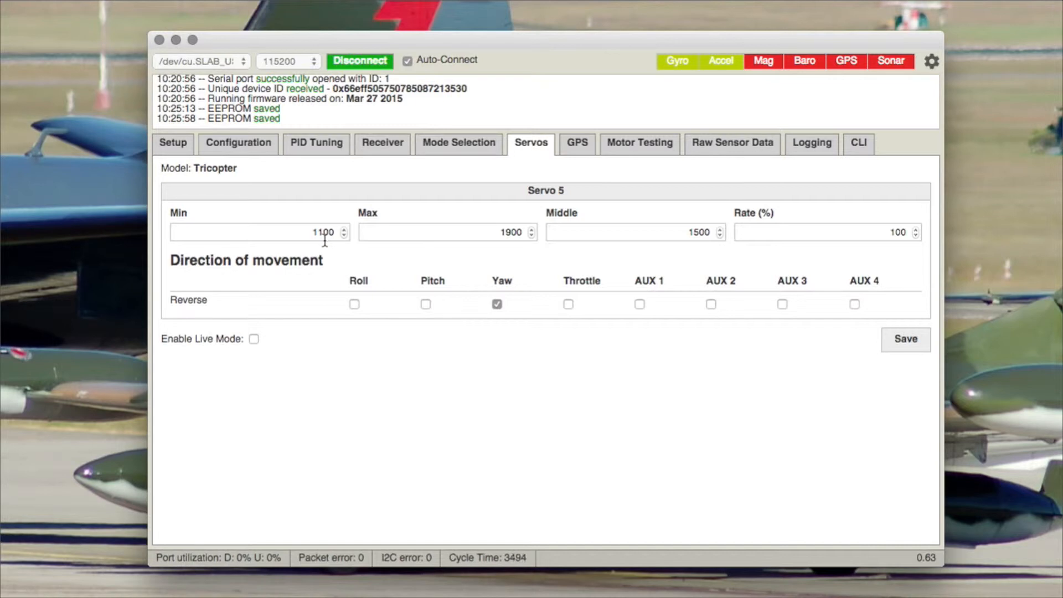
pyautogui.doubleClick(308, 231)
pyautogui.doubleClick(498, 233)
pyautogui.click(345, 229)
pyautogui.click(345, 229)
pyautogui.click(344, 229)
pyautogui.click(345, 230)
pyautogui.click(345, 229)
pyautogui.click(345, 229)
pyautogui.click(345, 230)
pyautogui.click(345, 229)
pyautogui.click(345, 229)
pyautogui.click(345, 229)
pyautogui.click(345, 229)
pyautogui.click(345, 229)
pyautogui.click(345, 229)
pyautogui.click(345, 229)
pyautogui.click(345, 229)
pyautogui.click(345, 229)
pyautogui.click(345, 230)
pyautogui.click(344, 229)
pyautogui.click(345, 236)
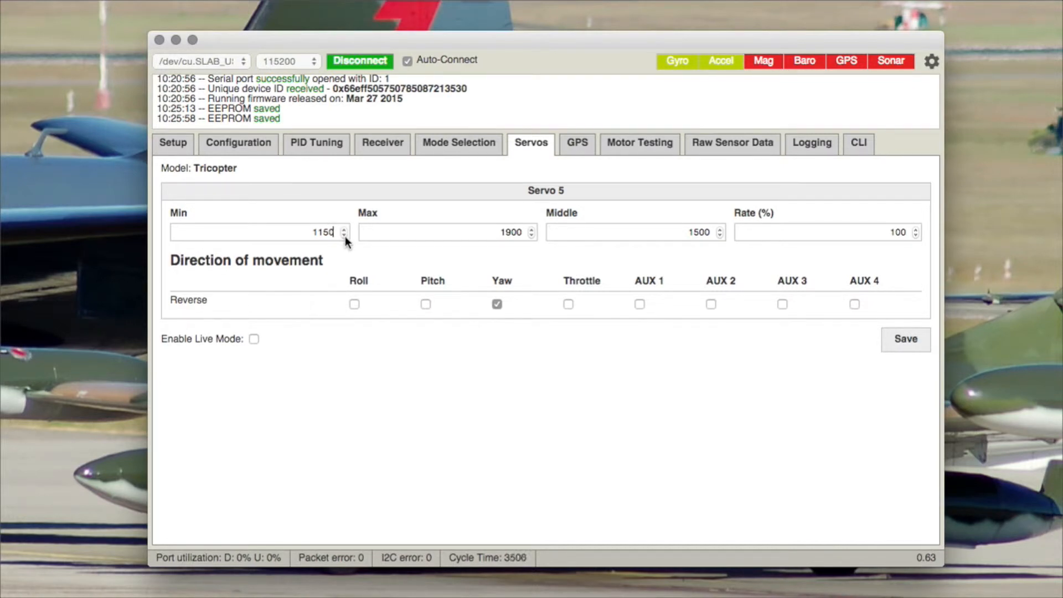
# - Lower Servo 5's maximum value in small increments
pyautogui.click(530, 235)
pyautogui.click(531, 235)
pyautogui.click(530, 234)
pyautogui.click(530, 235)
pyautogui.click(531, 235)
pyautogui.click(531, 234)
pyautogui.click(530, 235)
pyautogui.click(531, 235)
pyautogui.click(531, 235)
pyautogui.click(530, 234)
pyautogui.click(531, 234)
pyautogui.click(531, 235)
pyautogui.click(531, 234)
# - Turn off Servo 5's reversed yaw direction and save the servo settings
pyautogui.click(496, 304)
pyautogui.click(909, 346)
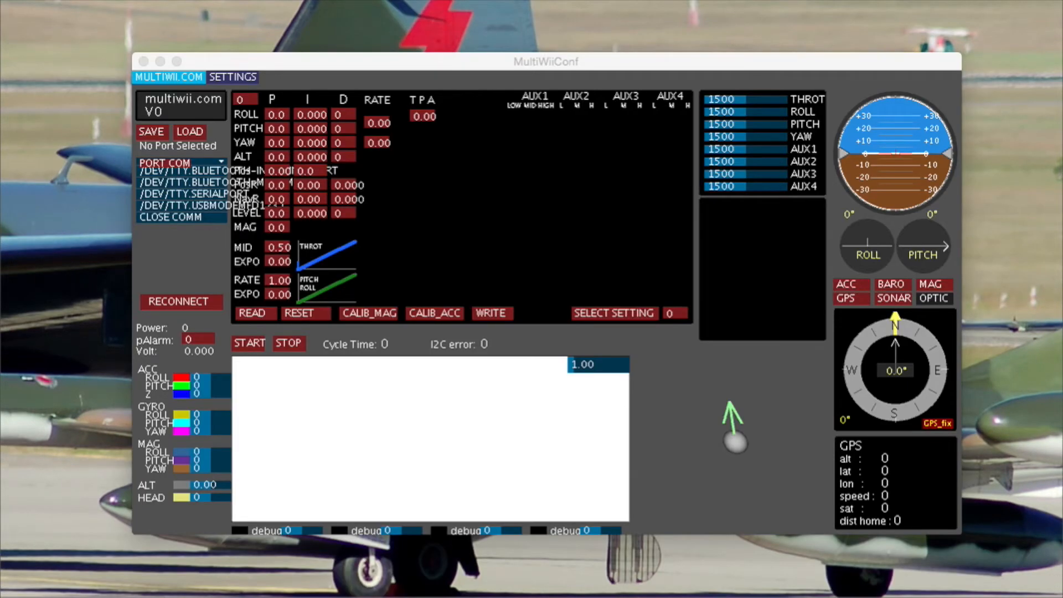
# - In MultiWiiConf, connect to the flight controller on /dev/tty.usbmodemfd1231 and start reading its live data
pyautogui.click(207, 205)
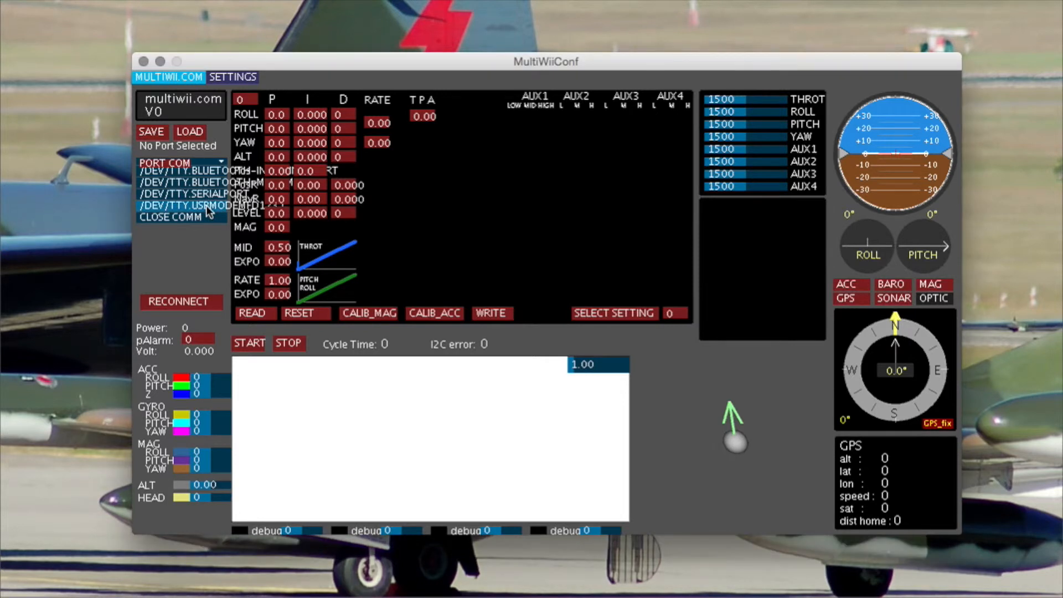
pyautogui.click(207, 205)
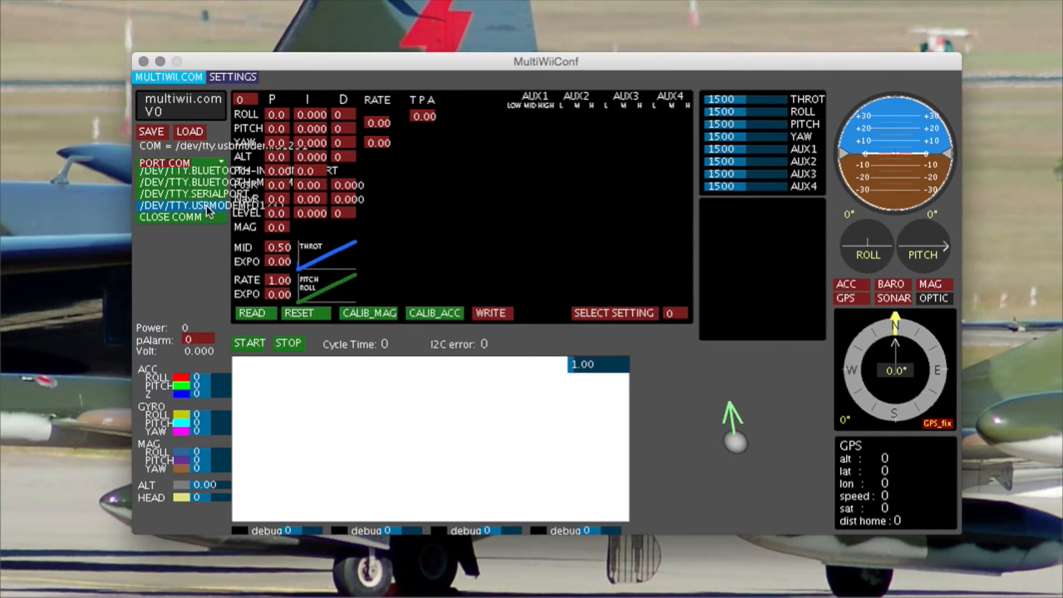
pyautogui.click(248, 345)
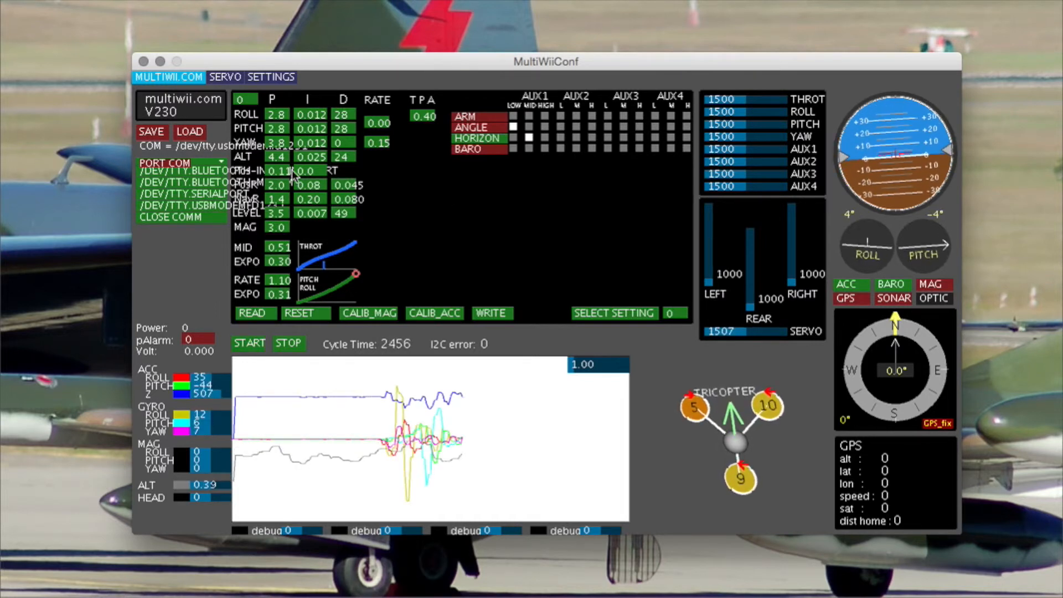
# - Display the yaw servo settings in live mode and collapse the port list
pyautogui.click(224, 79)
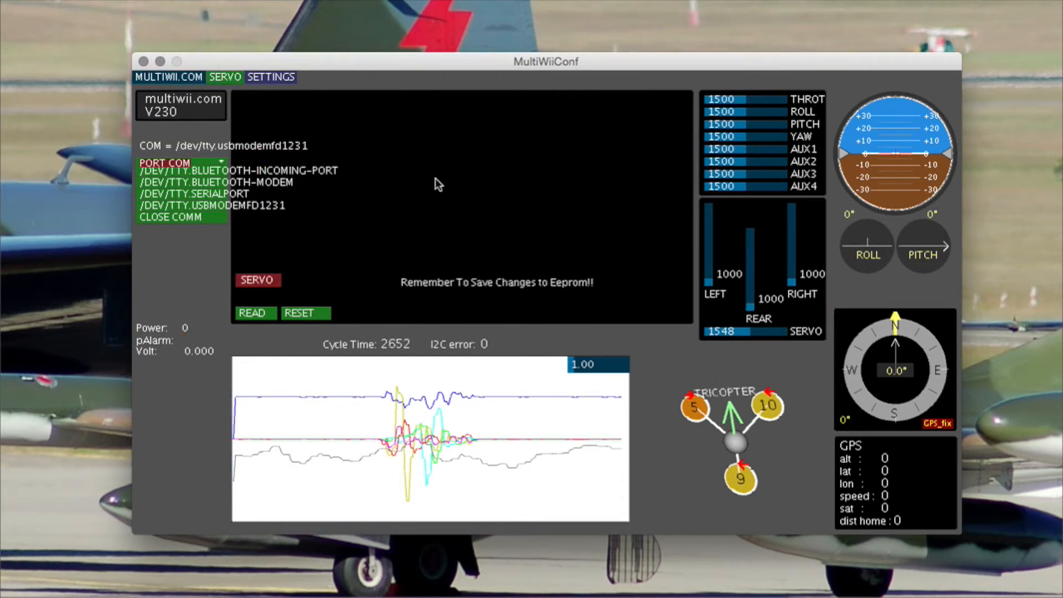
pyautogui.click(260, 282)
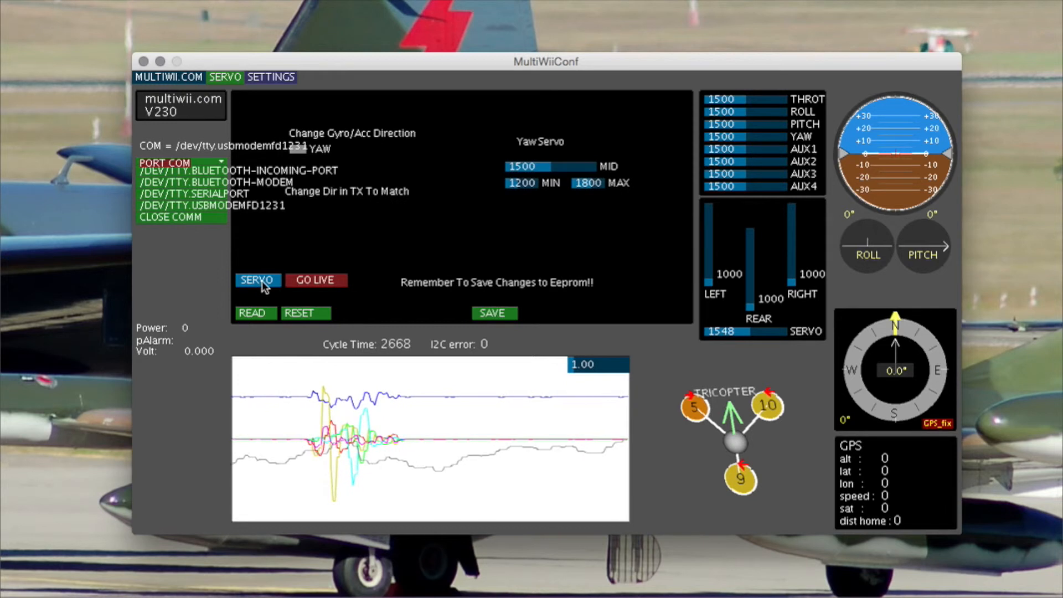
pyautogui.click(314, 280)
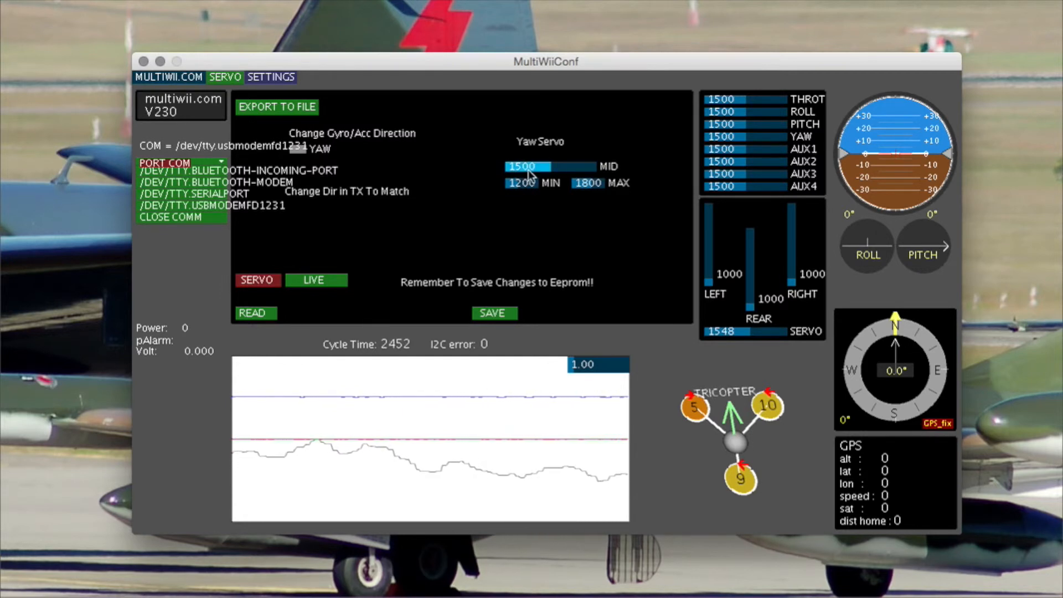
pyautogui.click(220, 163)
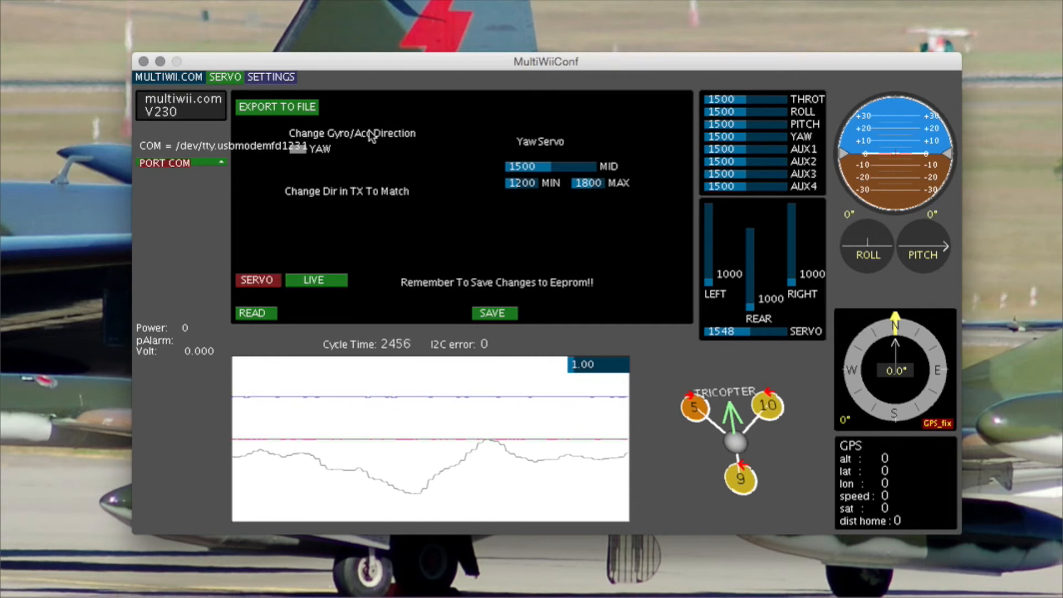
# - Test the yaw Gyro/Acc direction by switching it on and off several times, ending with it off
pyautogui.click(297, 149)
pyautogui.click(297, 149)
pyautogui.click(297, 149)
pyautogui.click(298, 150)
pyautogui.click(297, 150)
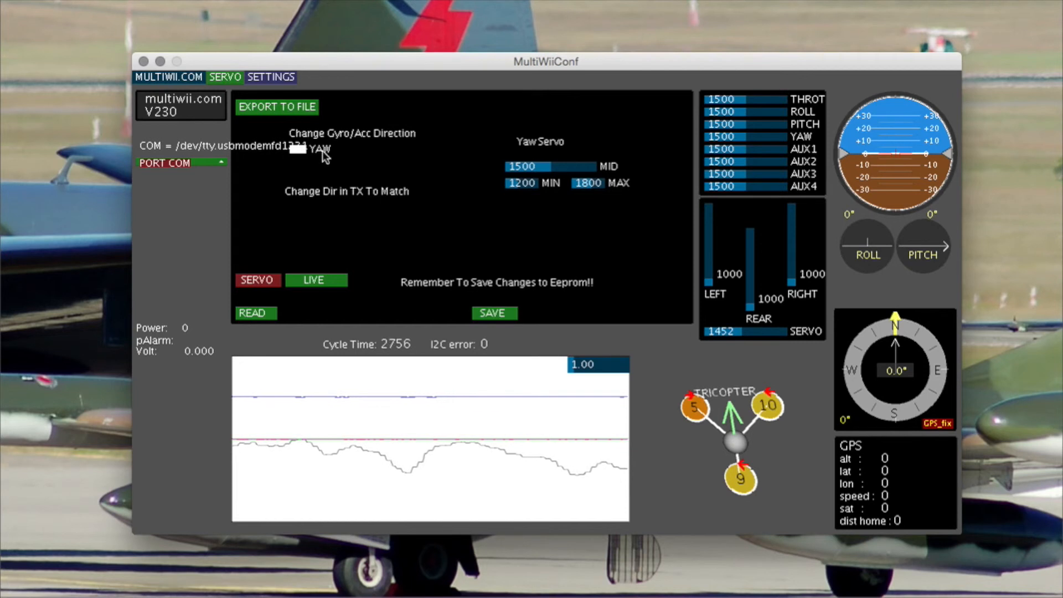
pyautogui.click(296, 150)
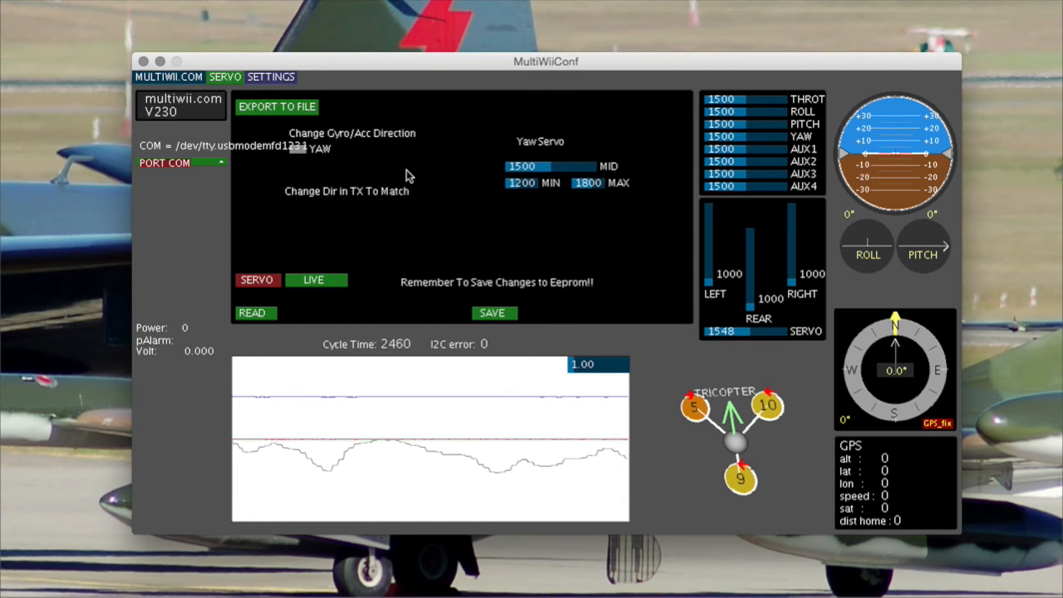
pyautogui.click(297, 149)
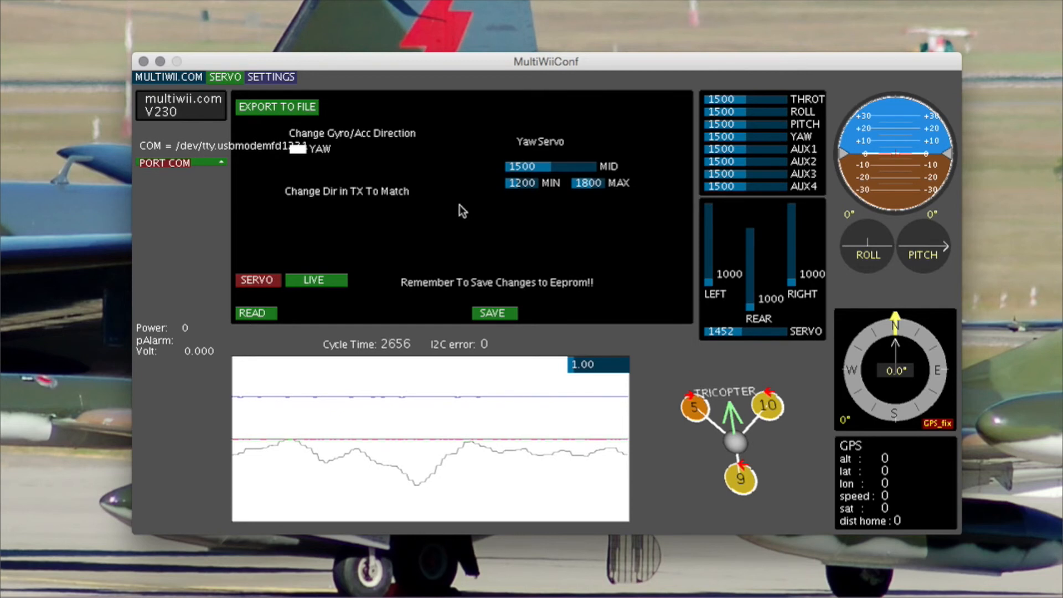
pyautogui.click(298, 151)
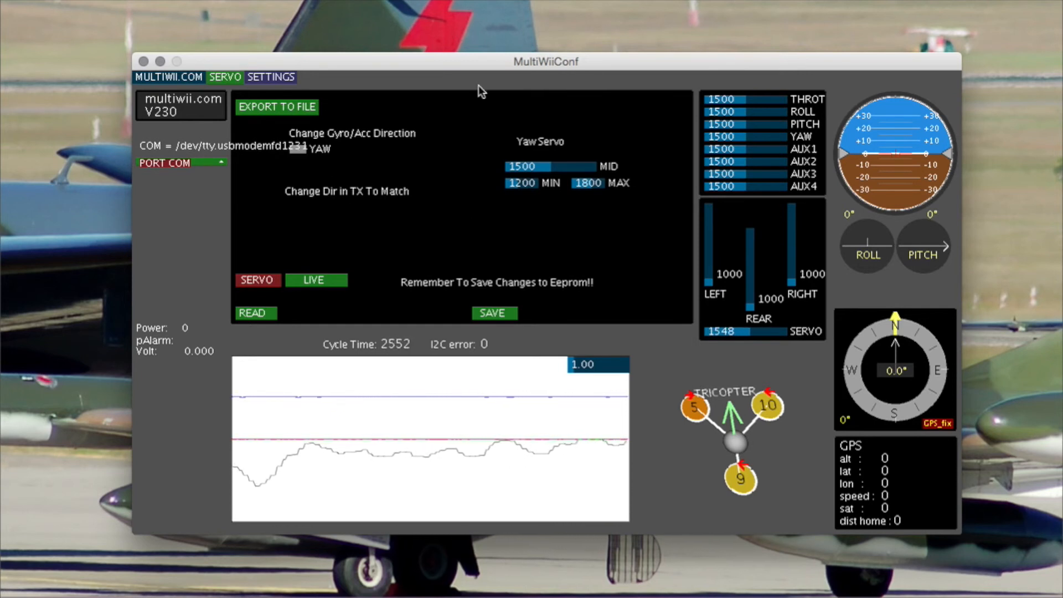
# - Save the yaw servo settings, then view the main configuration page and return to the servo page
pyautogui.click(490, 312)
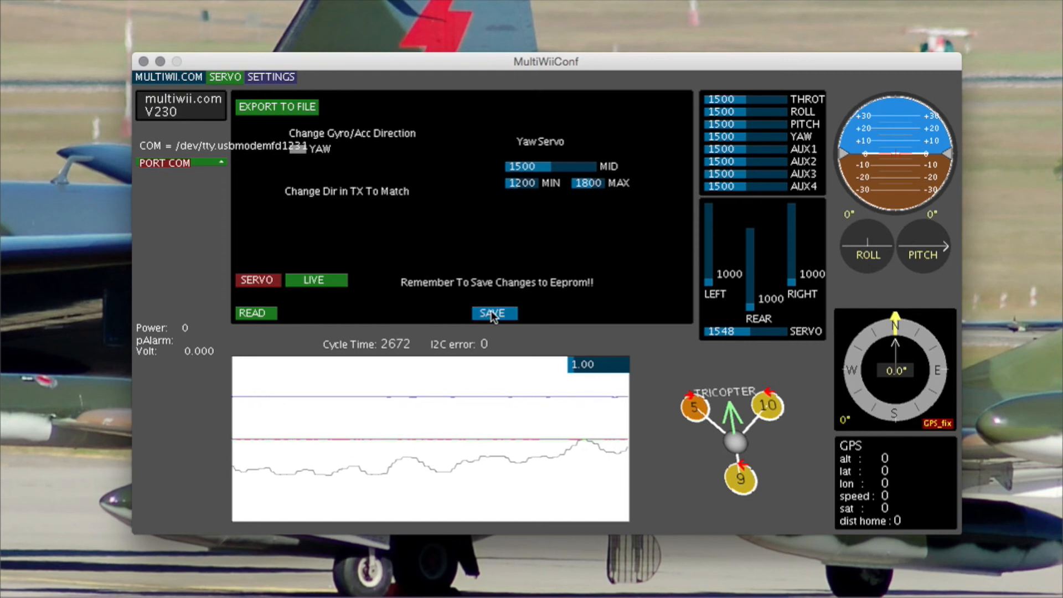
pyautogui.click(158, 75)
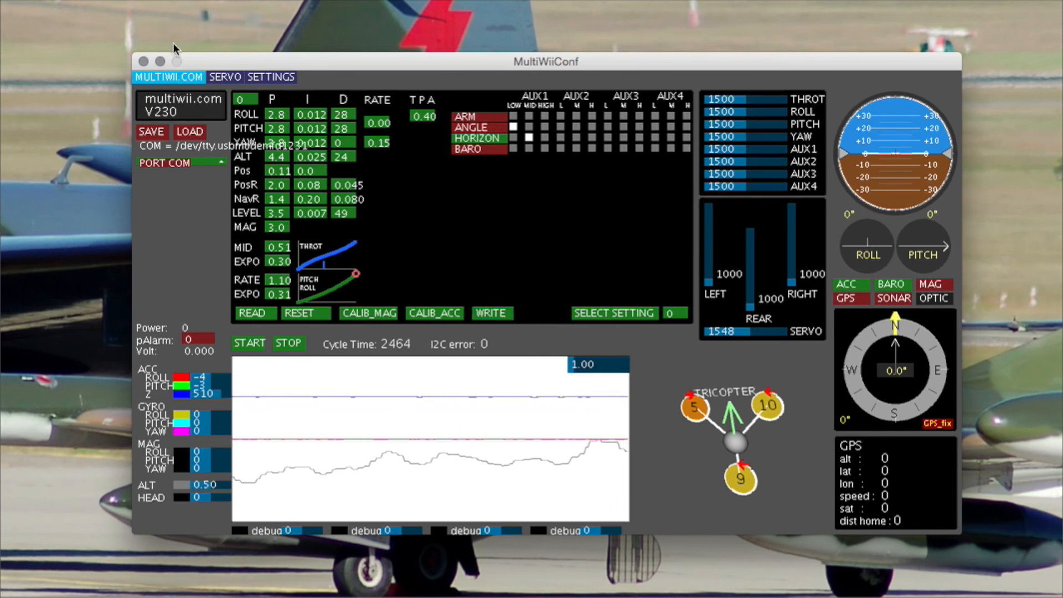
pyautogui.click(220, 80)
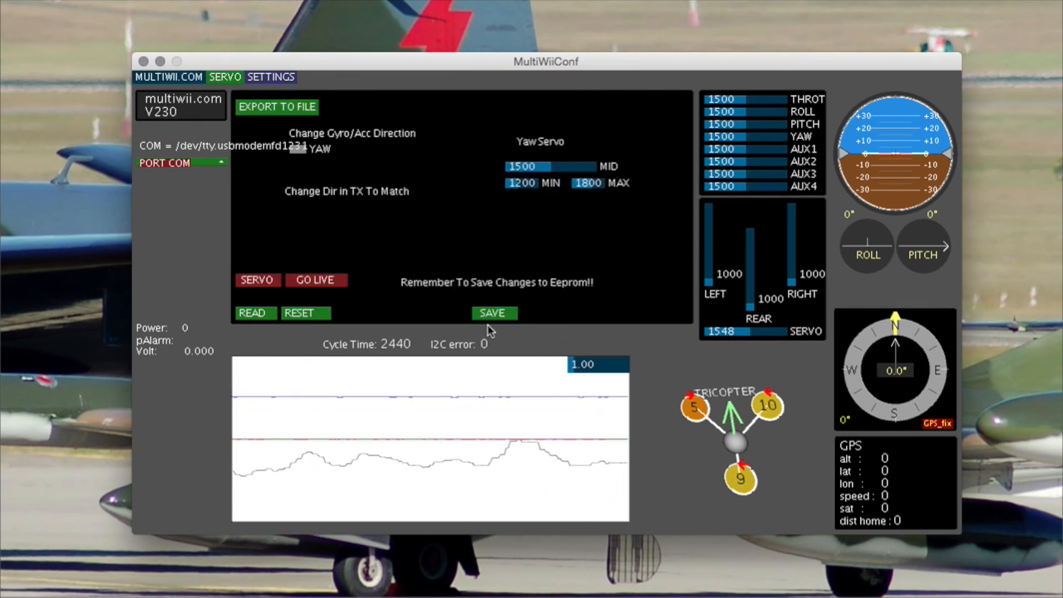